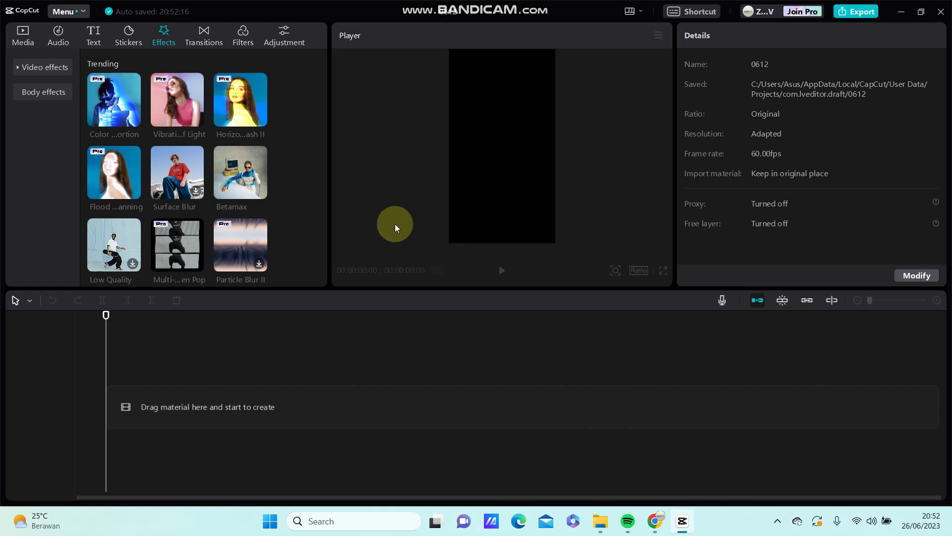
Browse the Trending transitions list, where Flashbang appears
left_click(199, 28)
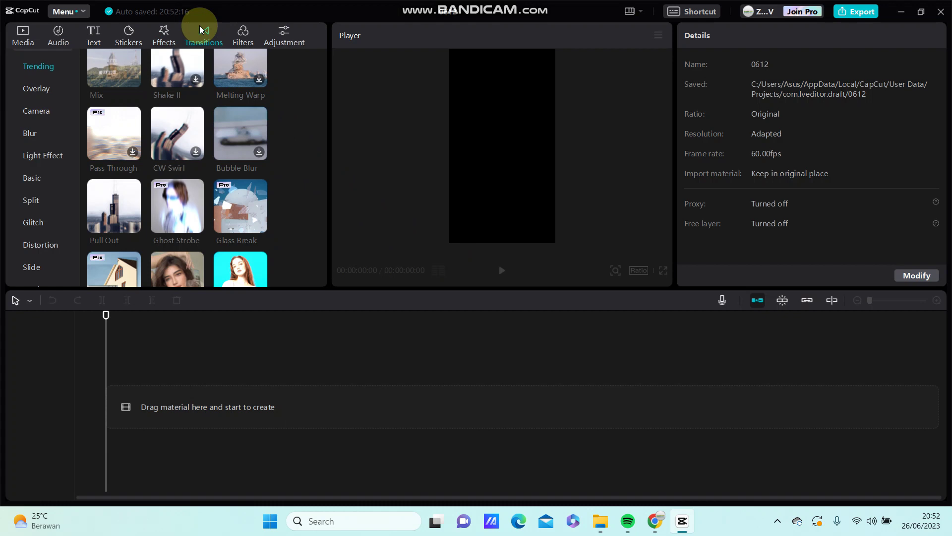
left_click(38, 67)
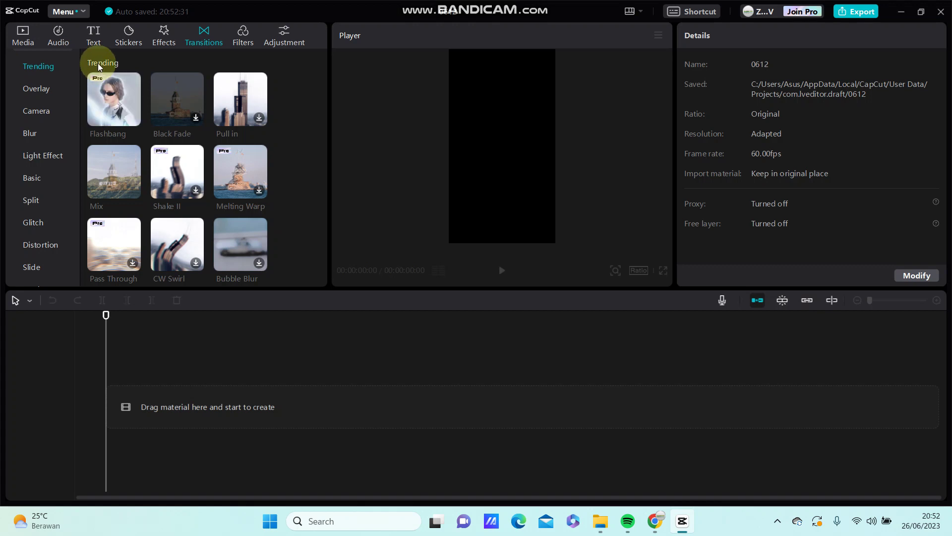
Drag all six selected game-art photos from Media onto the timeline as a 12-second slideshow
left_click(23, 42)
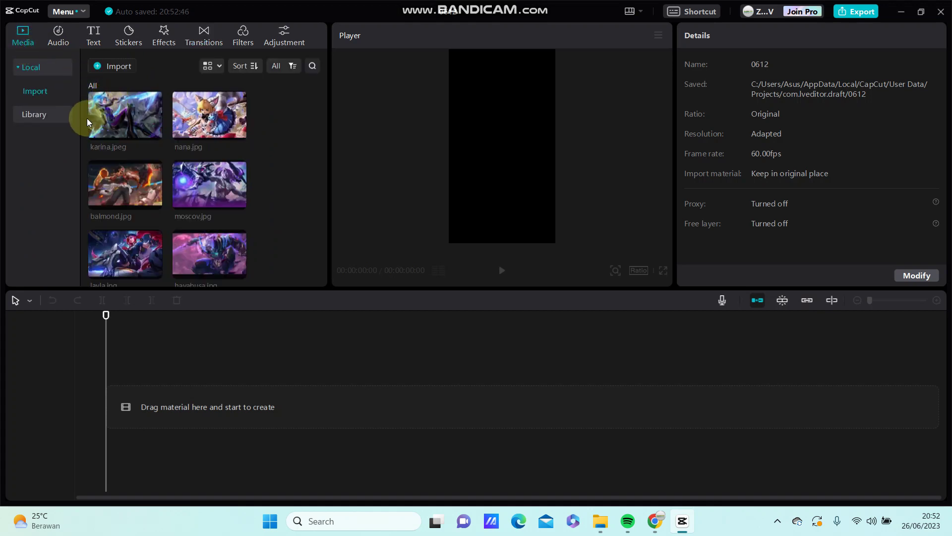
mouse_move(88, 118)
left_mouse_down()
mouse_move(218, 228)
mouse_move(218, 273)
left_mouse_up()
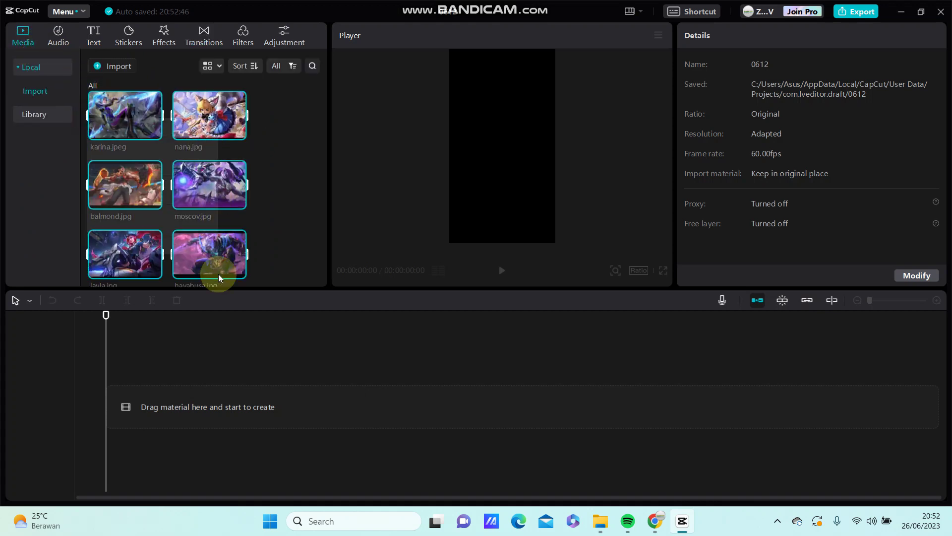
left_click(188, 373)
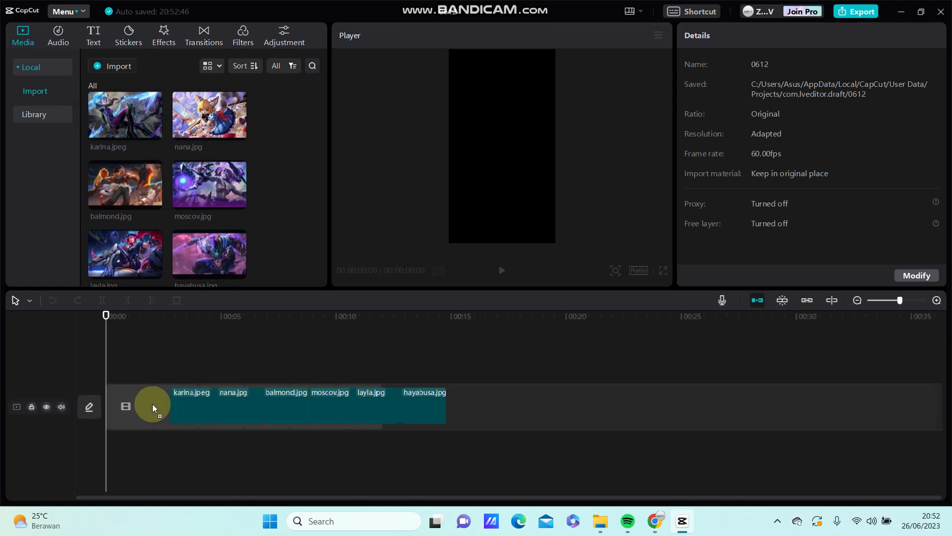
left_click_drag(188, 373, 150, 403)
left_click(138, 342)
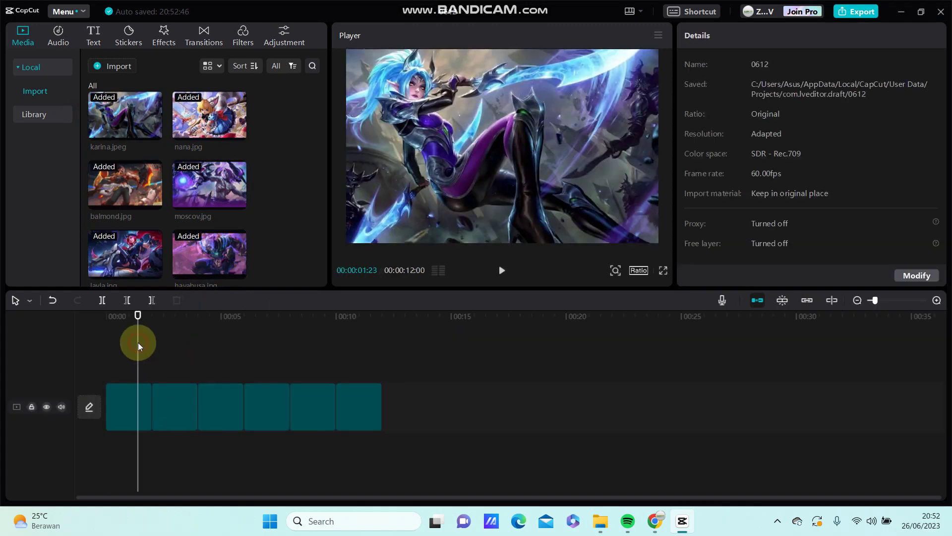
Apply a 1.0-second Flashbang between all clips, accepting frame duplication, and play the preview
left_click(196, 37)
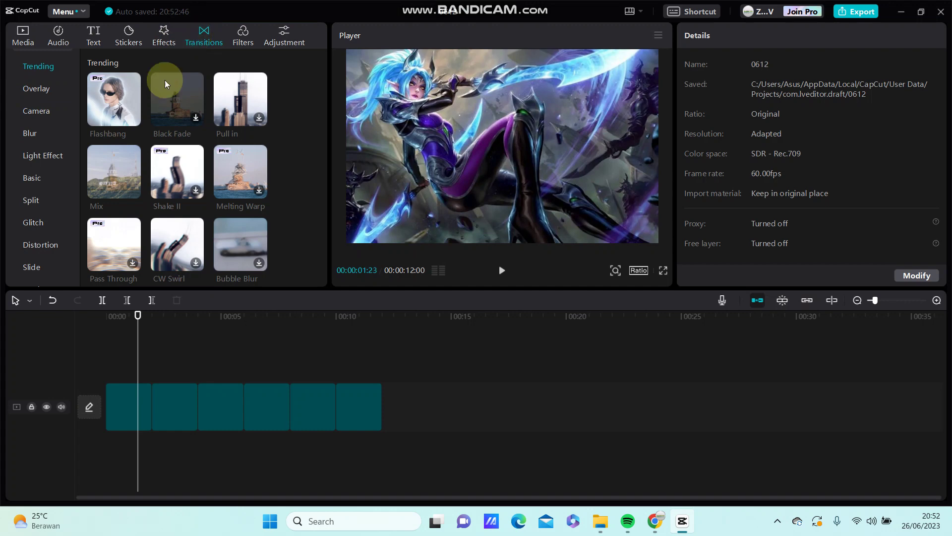
left_click(133, 117)
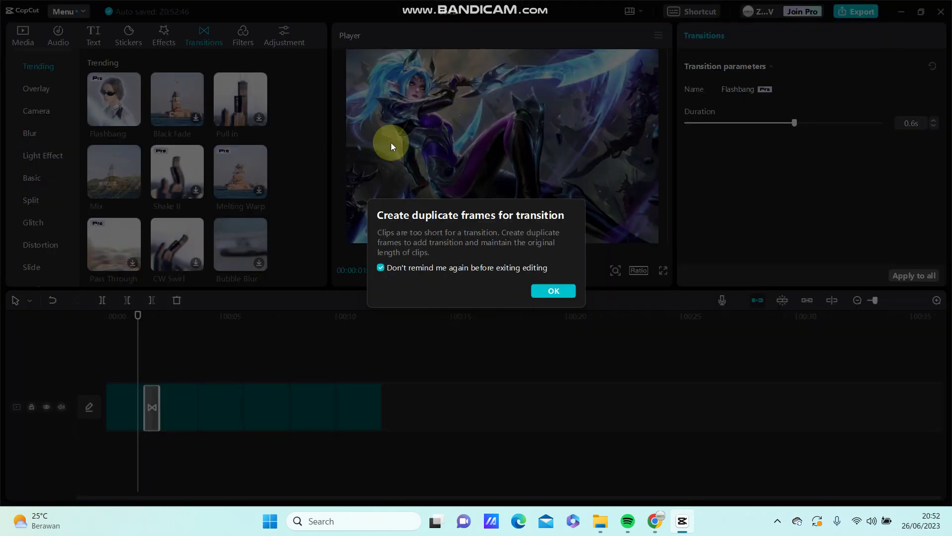
left_click(555, 290)
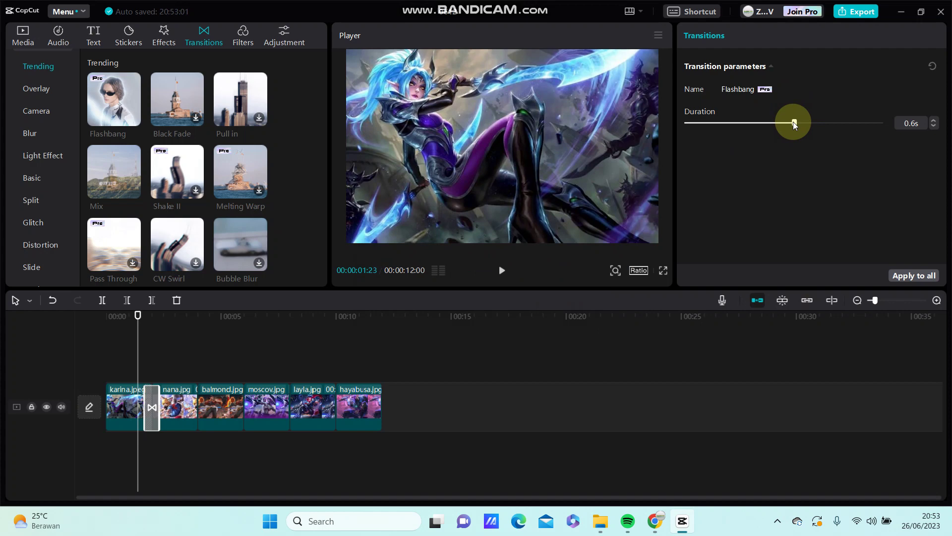
left_click_drag(793, 123, 935, 100)
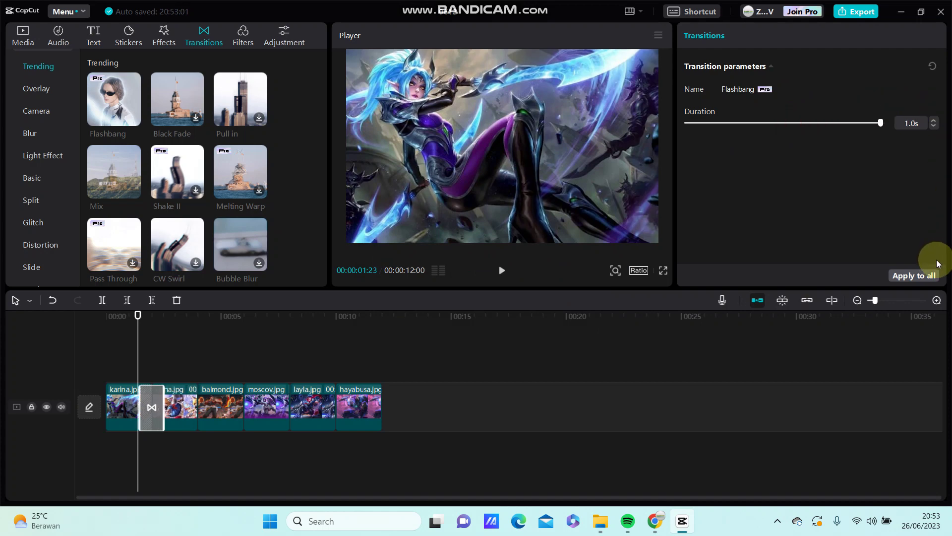
left_click(907, 278)
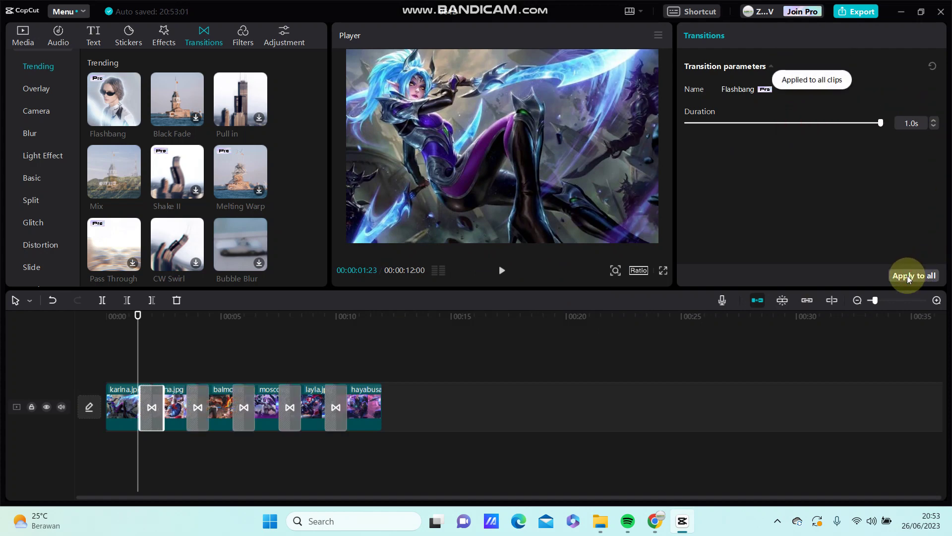
left_click(502, 271)
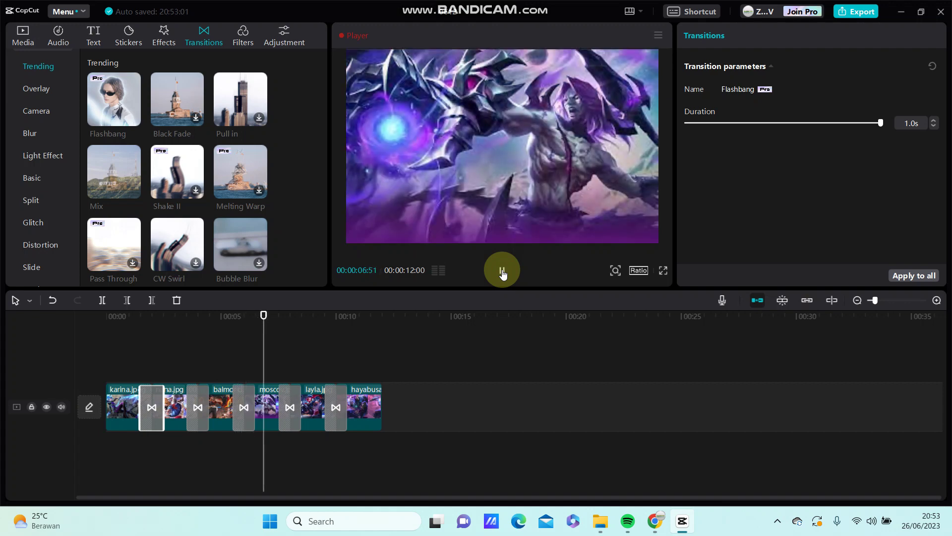
left_click(502, 270)
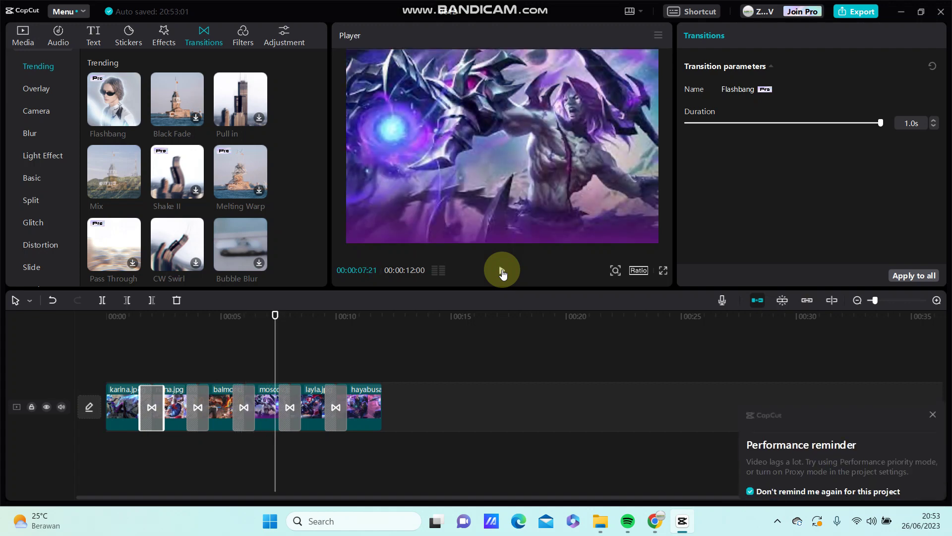
left_click(502, 271)
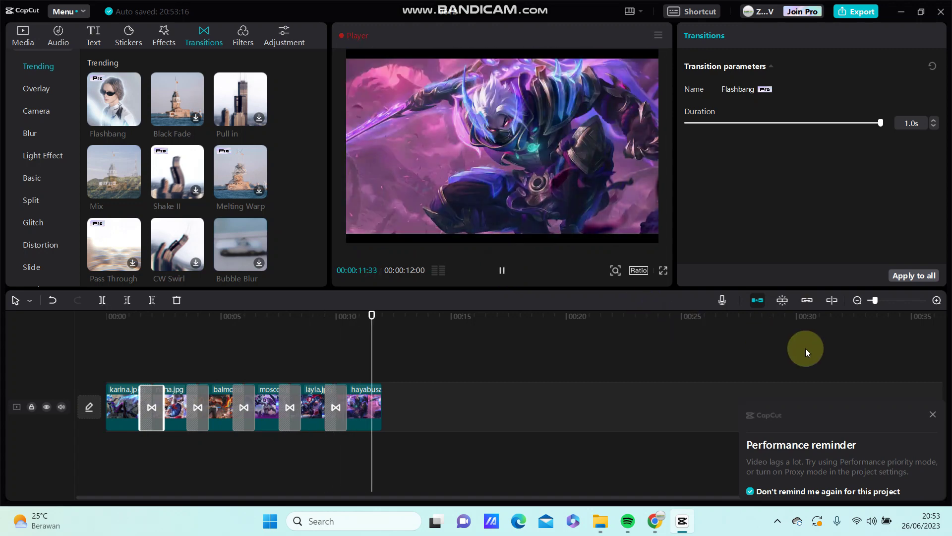
left_click(934, 416)
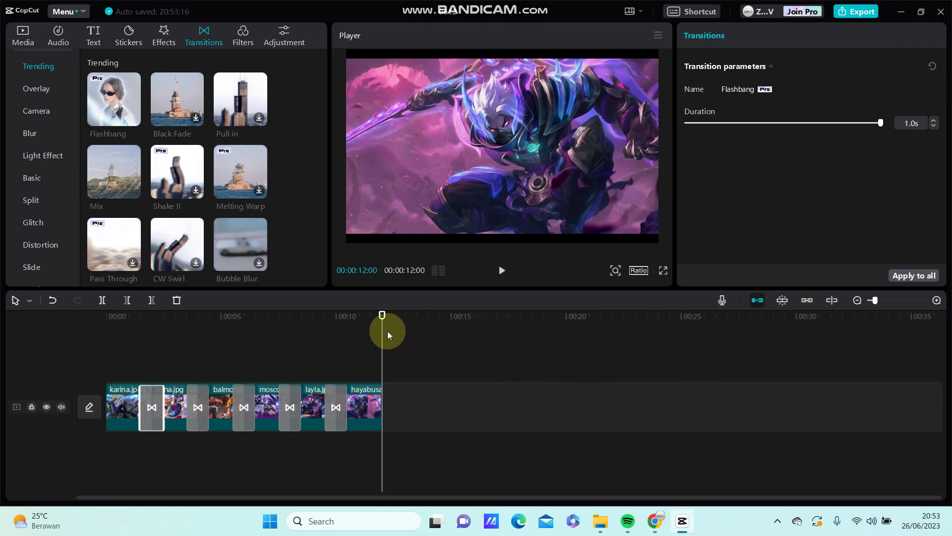
left_click(382, 318)
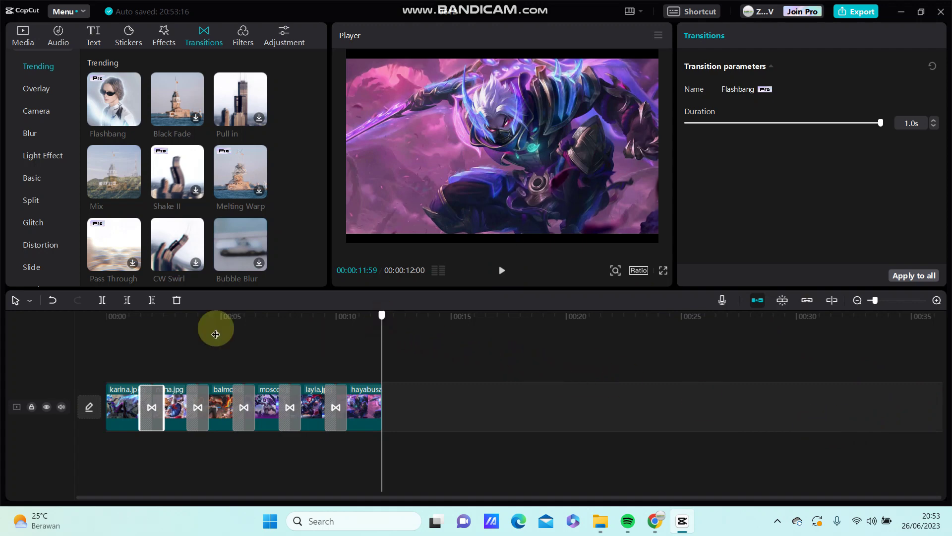
left_click(107, 311)
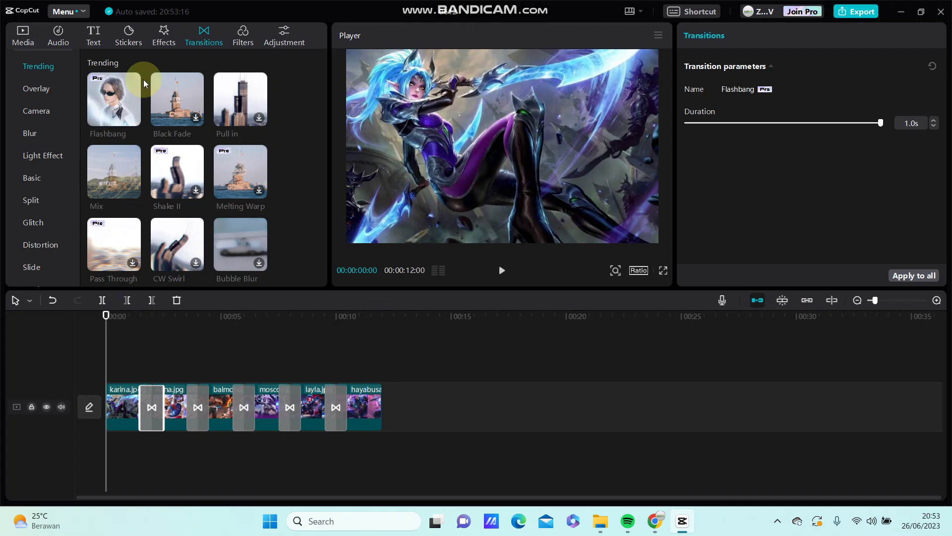
Add Color Distortion, stretch it across the full 12-second slideshow, and play it back
left_click(160, 36)
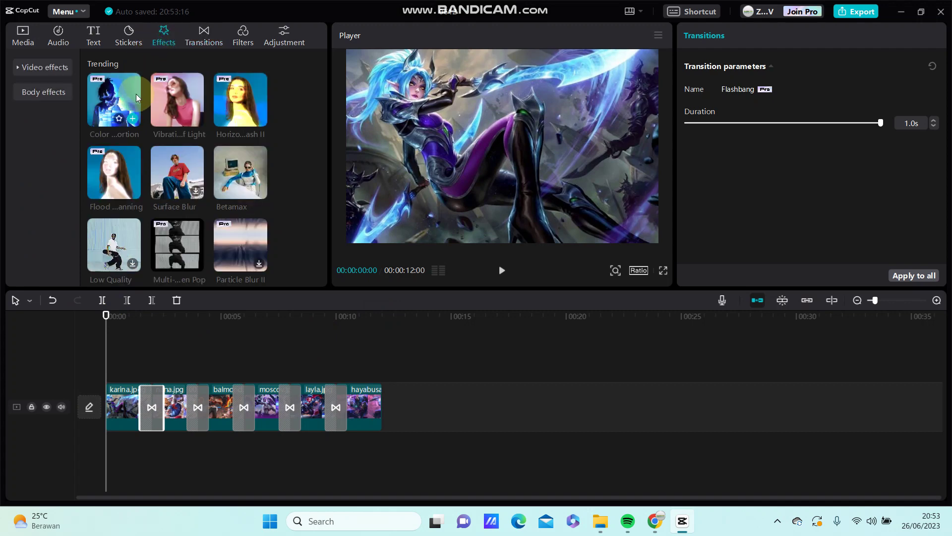
left_click(132, 118)
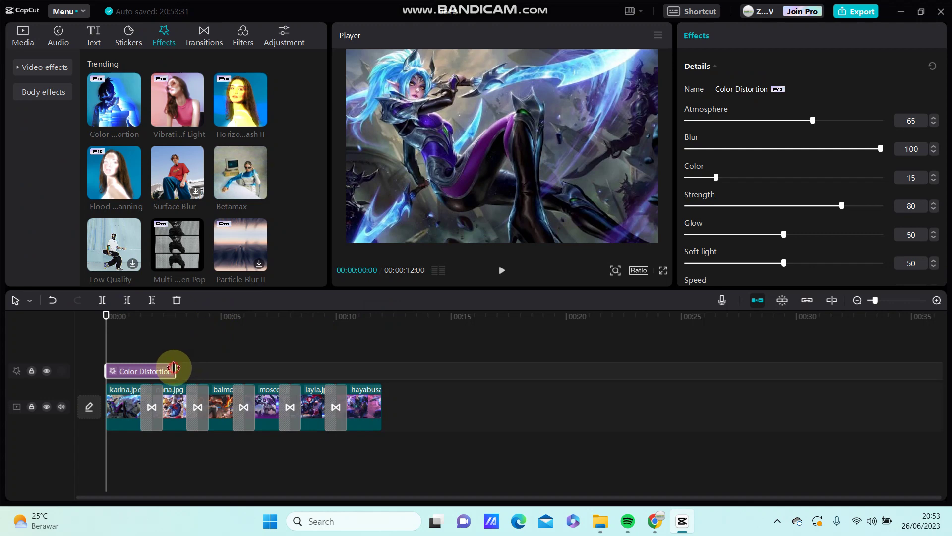
left_click_drag(173, 368, 383, 370)
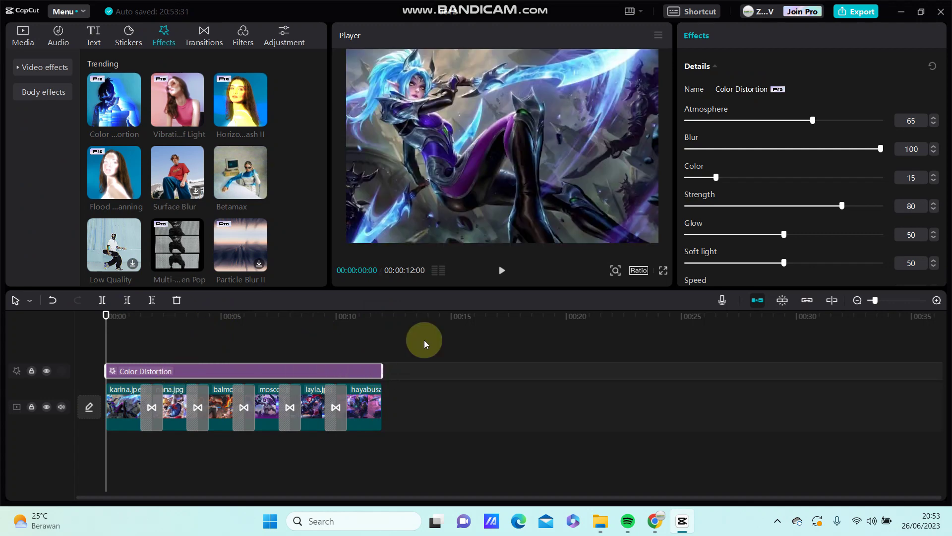
left_click(500, 270)
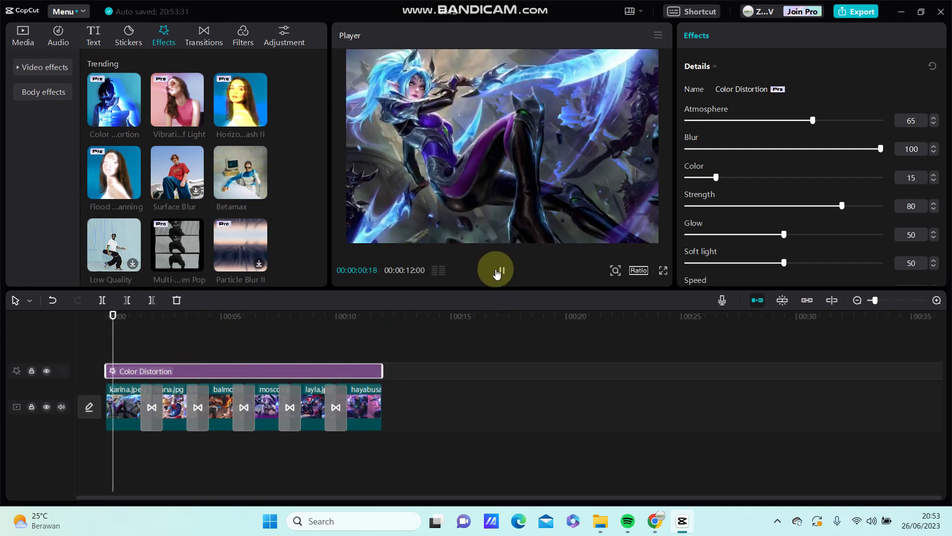